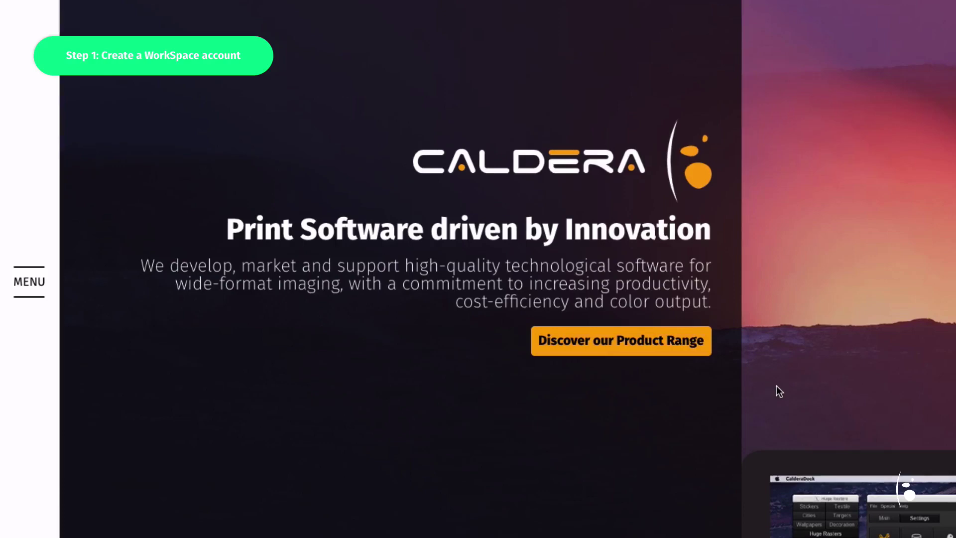
Go to WorkSpace from the site menu and open the Sign up form for a new account.
{"action": "left_click", "coordinate": [29, 281]}
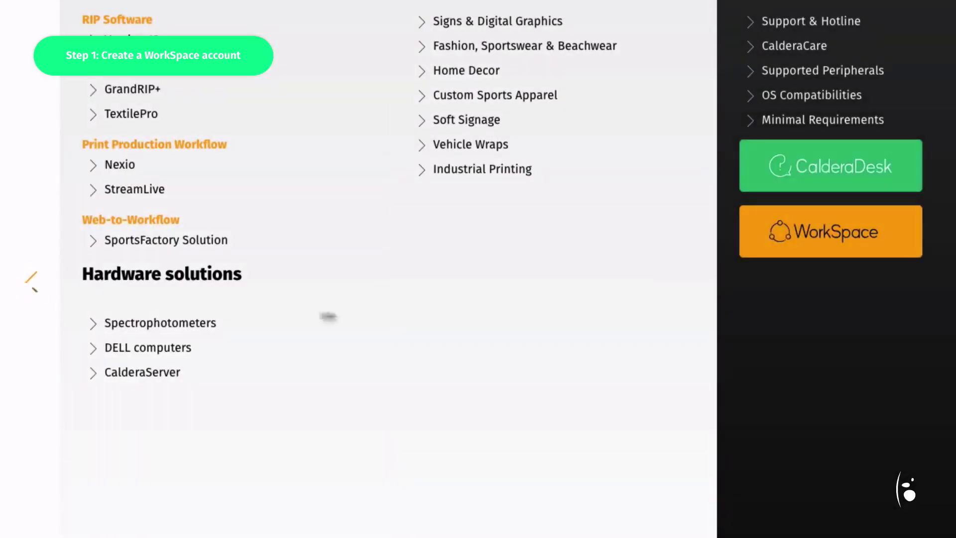
{"action": "left_click", "coordinate": [843, 248]}
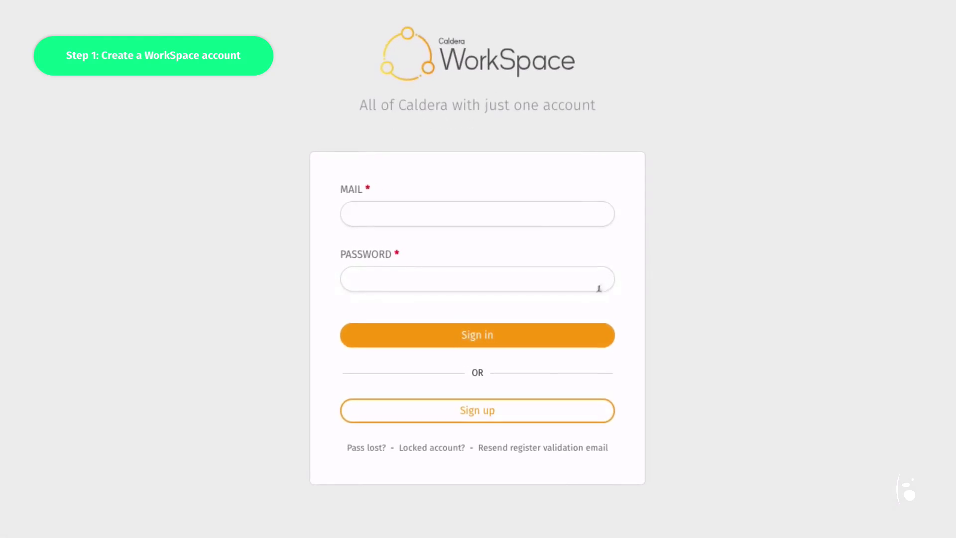
{"action": "left_click", "coordinate": [493, 412]}
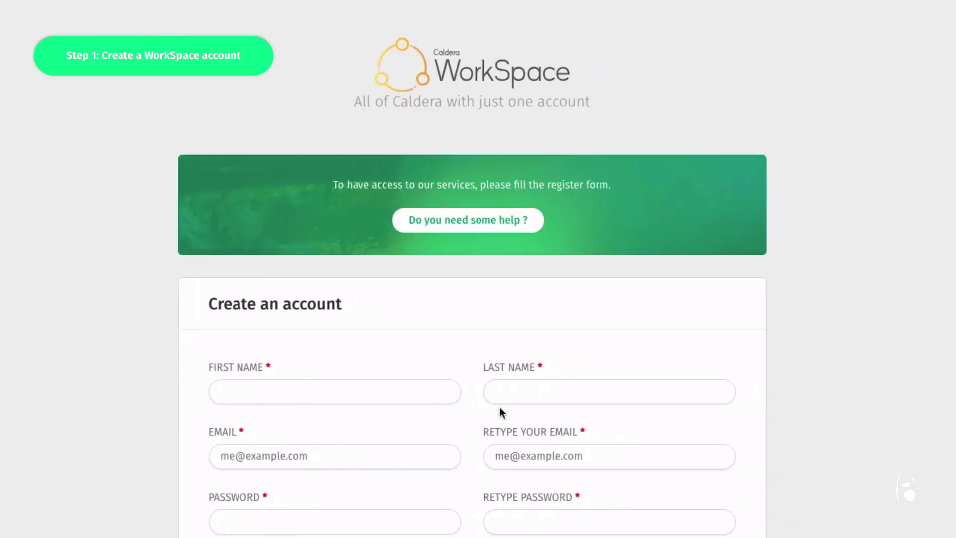
{"action": "scroll", "coordinate": [505, 414], "scroll_direction": "down", "scroll_amount": 6}
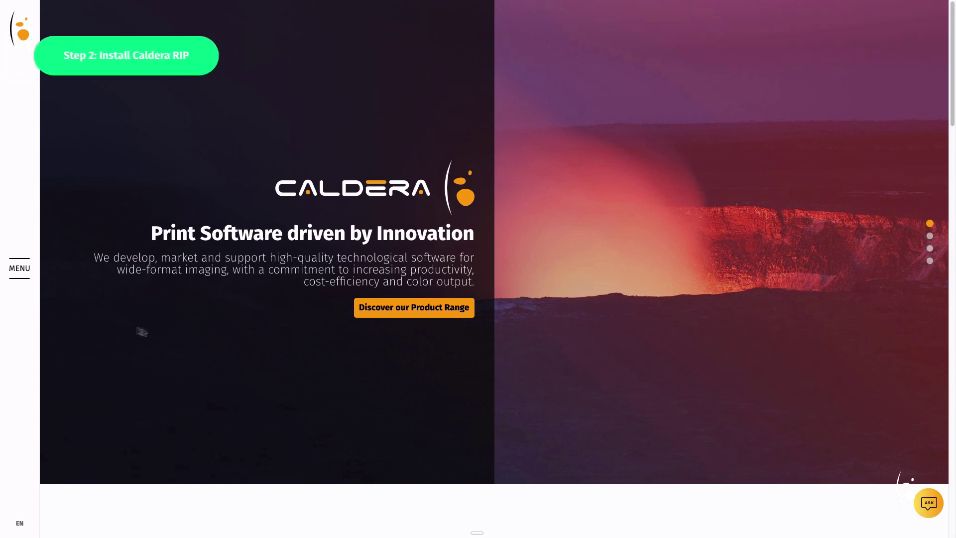
Open the Caldera website's navigation menu to reach the OS Compatibilities page.
{"action": "left_click", "coordinate": [26, 270]}
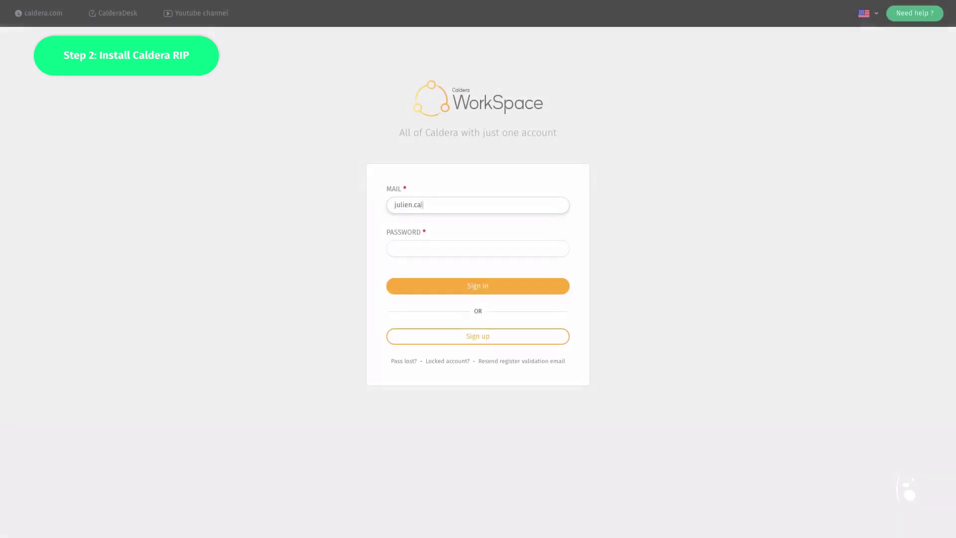
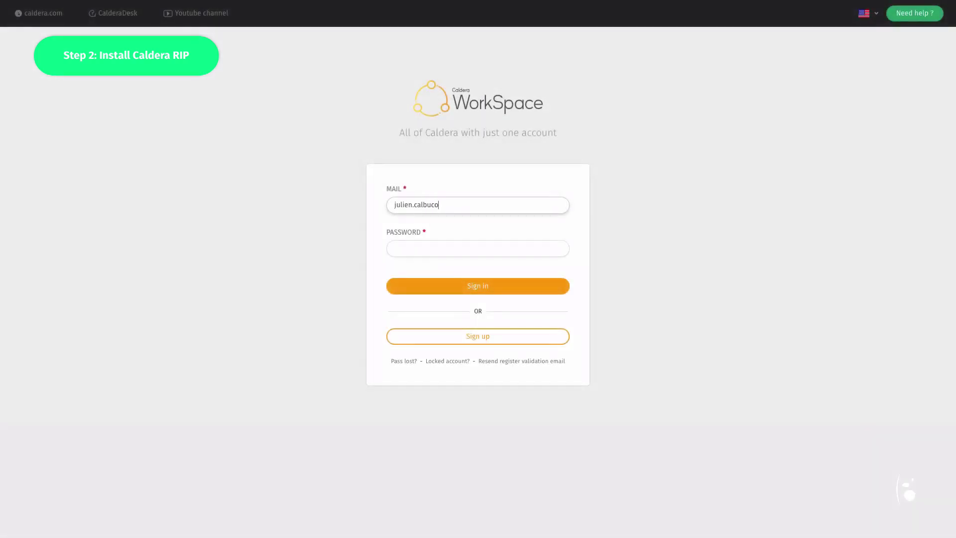
Sign in with the account e-mail and password, then open Installation Packages under Download & Install Area.
{"action": "left_click", "coordinate": [467, 248]}
{"action": "type", "text": "********"}
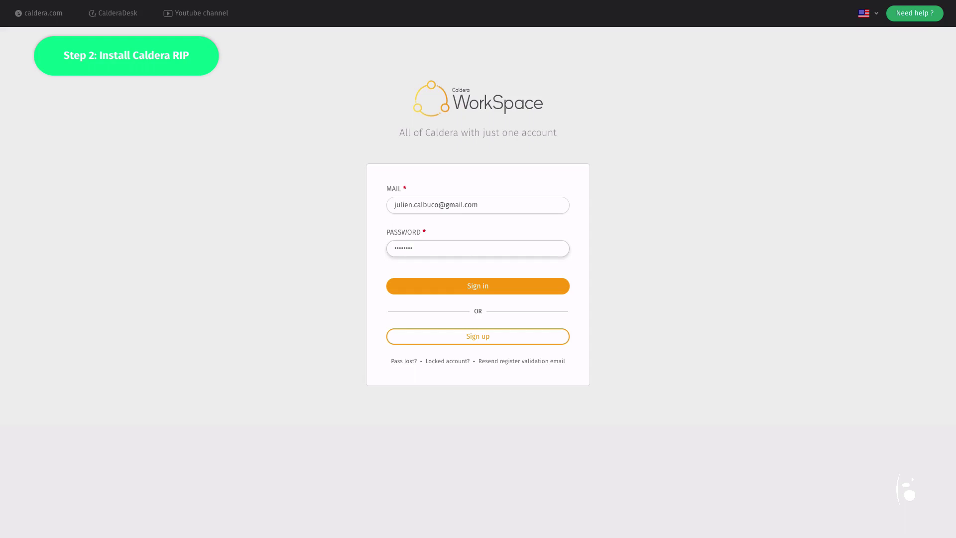
{"action": "left_click", "coordinate": [473, 288]}
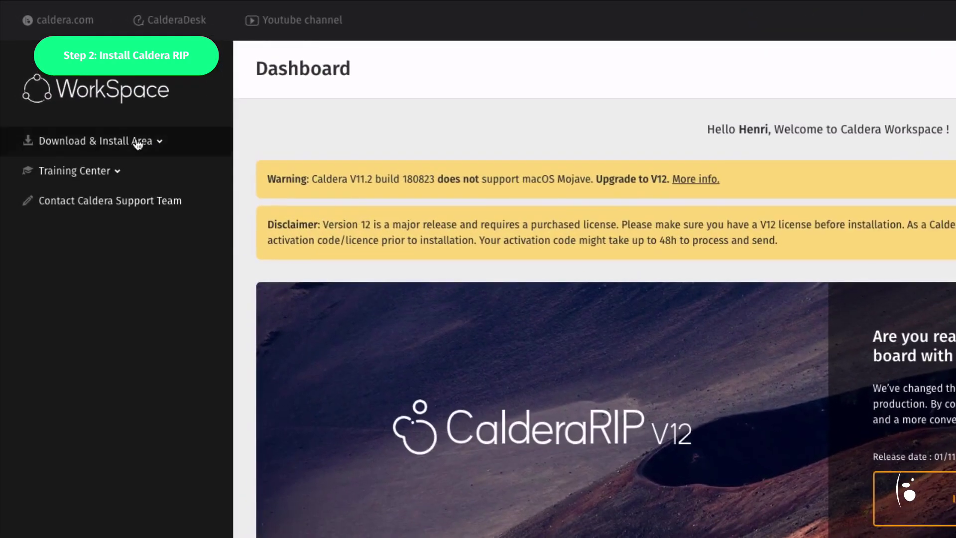
{"action": "left_click", "coordinate": [138, 141]}
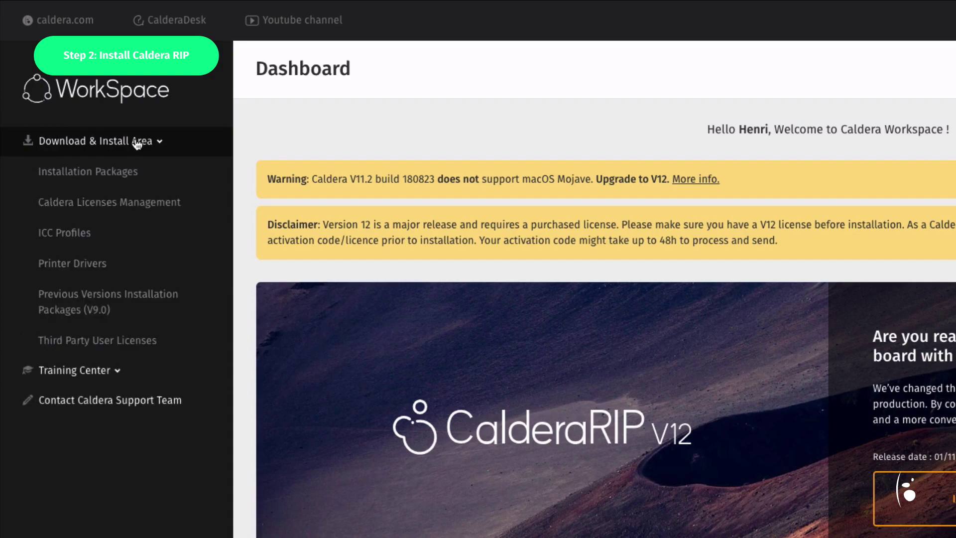
{"action": "left_click", "coordinate": [139, 179]}
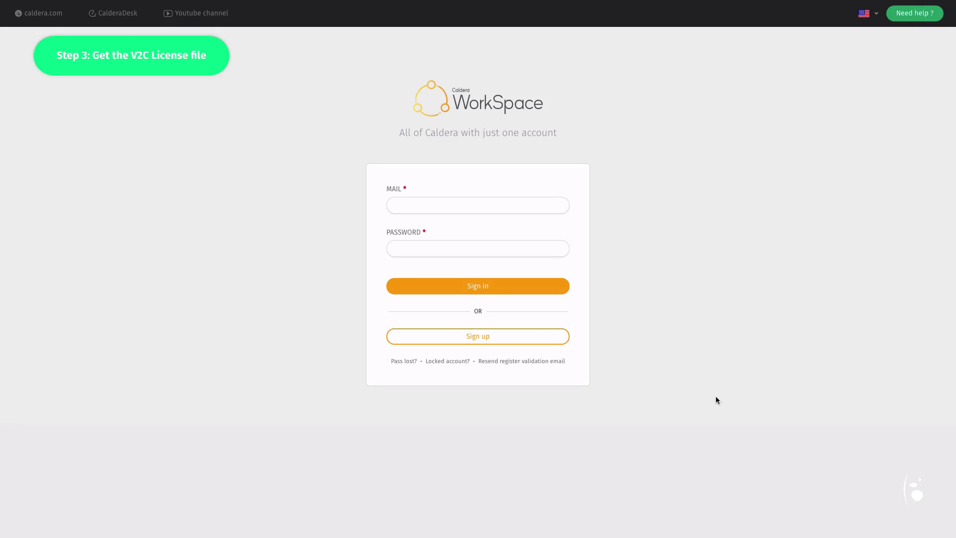
Sign in with the account e-mail and password and open Caldera Licenses Management.
{"action": "left_click", "coordinate": [471, 205]}
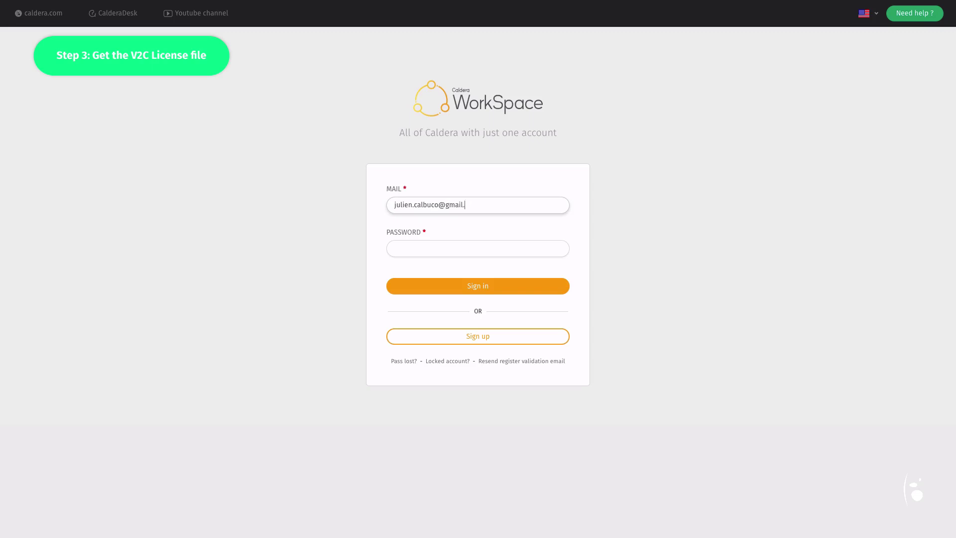
{"action": "left_click", "coordinate": [478, 248]}
{"action": "type", "text": "********"}
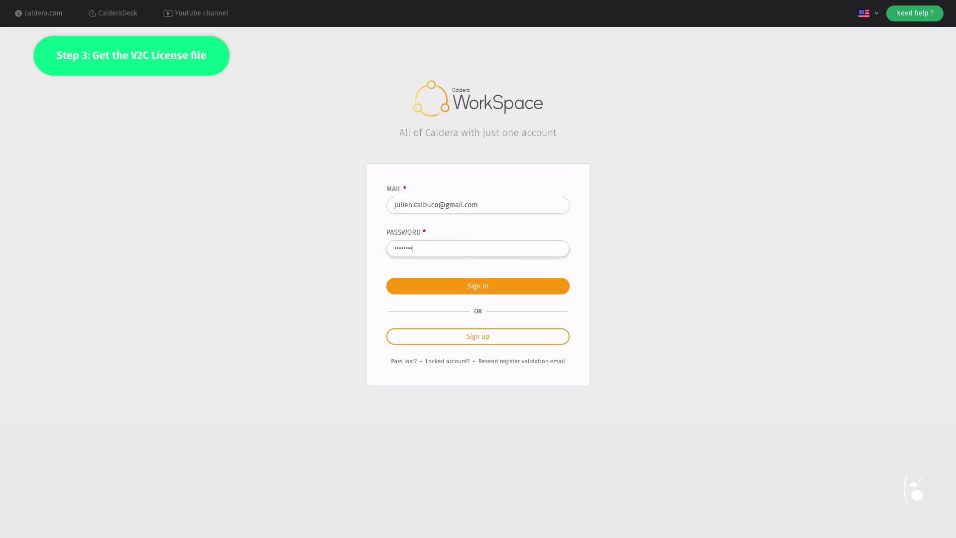
{"action": "left_click", "coordinate": [474, 287]}
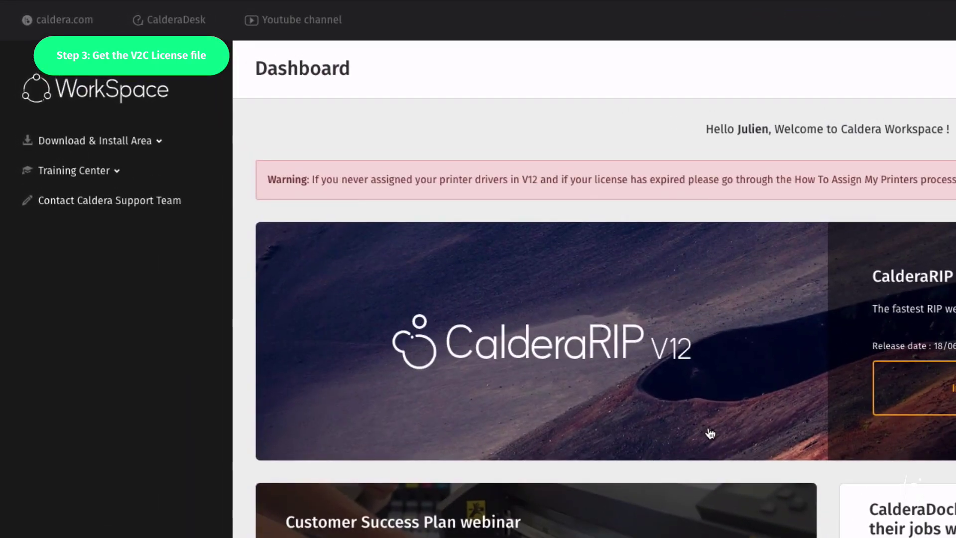
{"action": "left_click", "coordinate": [144, 144]}
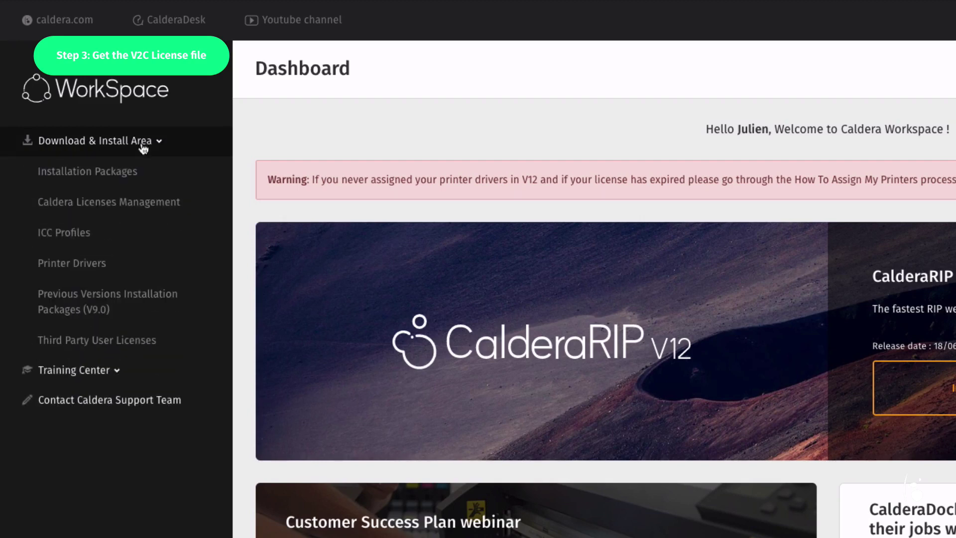
{"action": "left_click", "coordinate": [143, 213]}
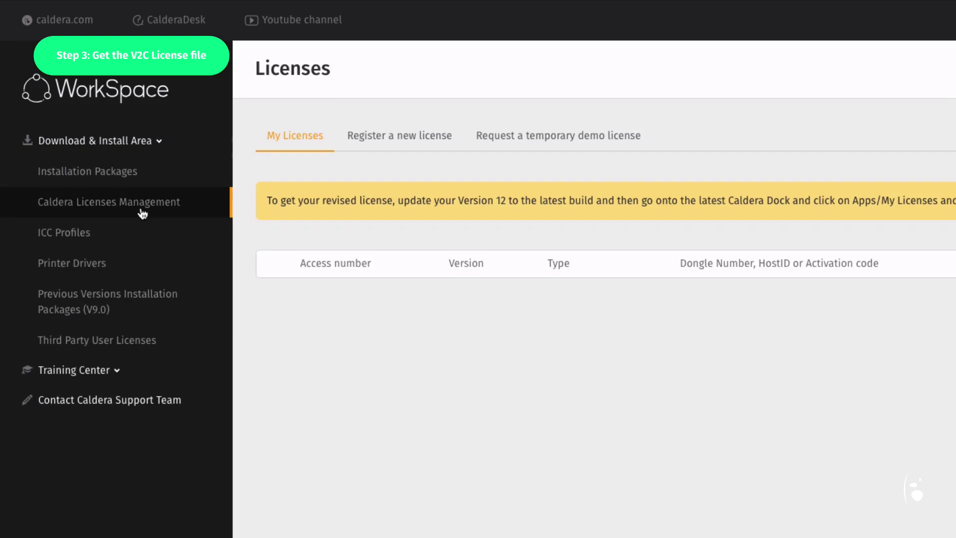
Open the Register a new license form and enter the media pack's access number.
{"action": "left_click", "coordinate": [416, 150]}
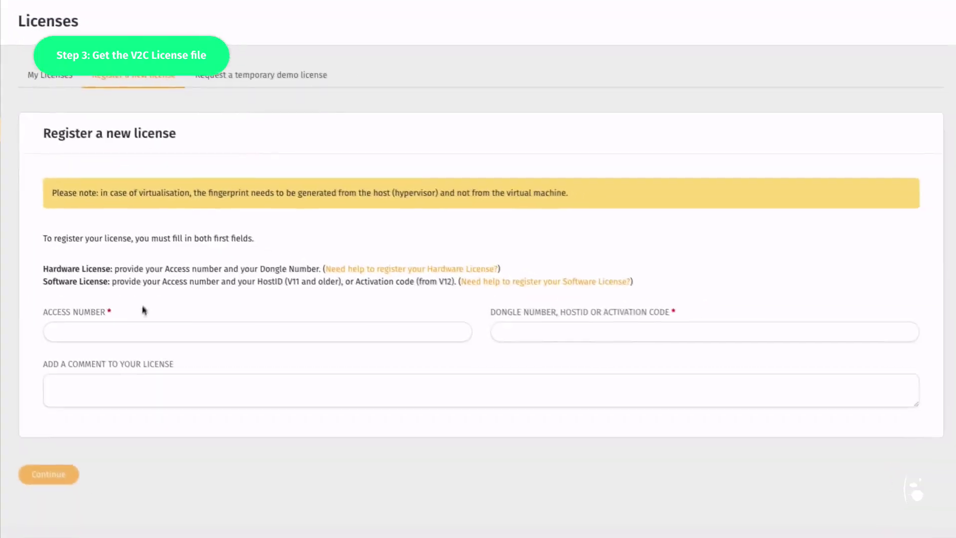
{"action": "left_click", "coordinate": [134, 326]}
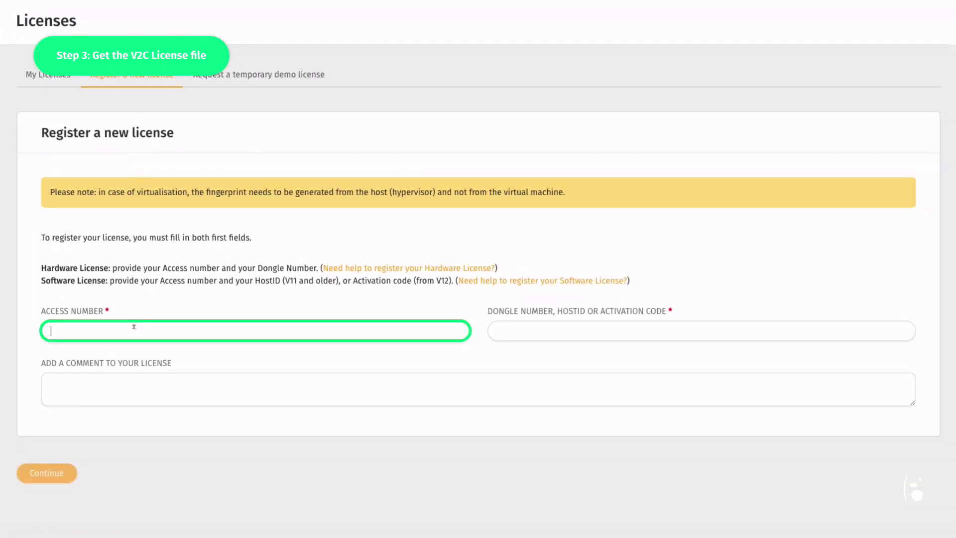
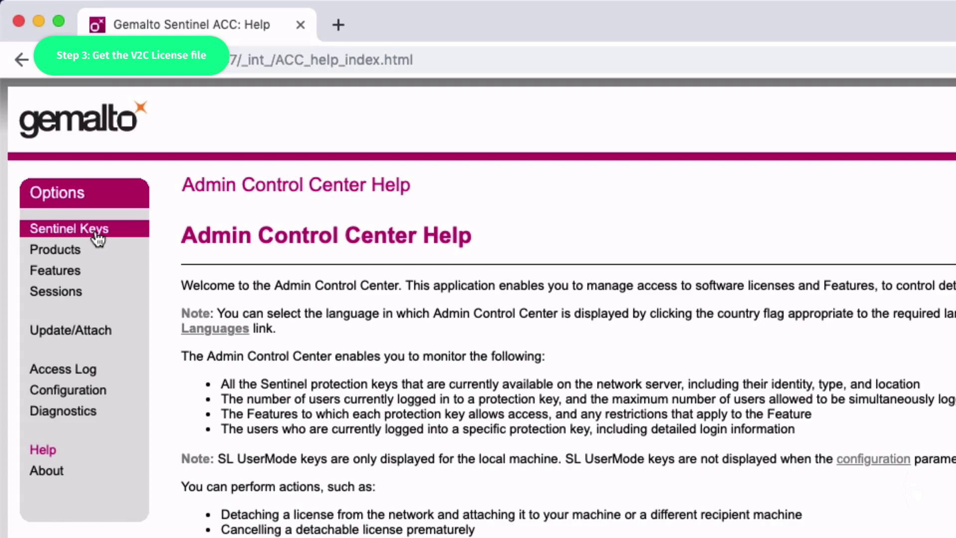
Open the Sentinel Admin Control Center at localhost:1947 and list the Sentinel keys to read the dongle's Key ID.
{"action": "left_click", "coordinate": [98, 239]}
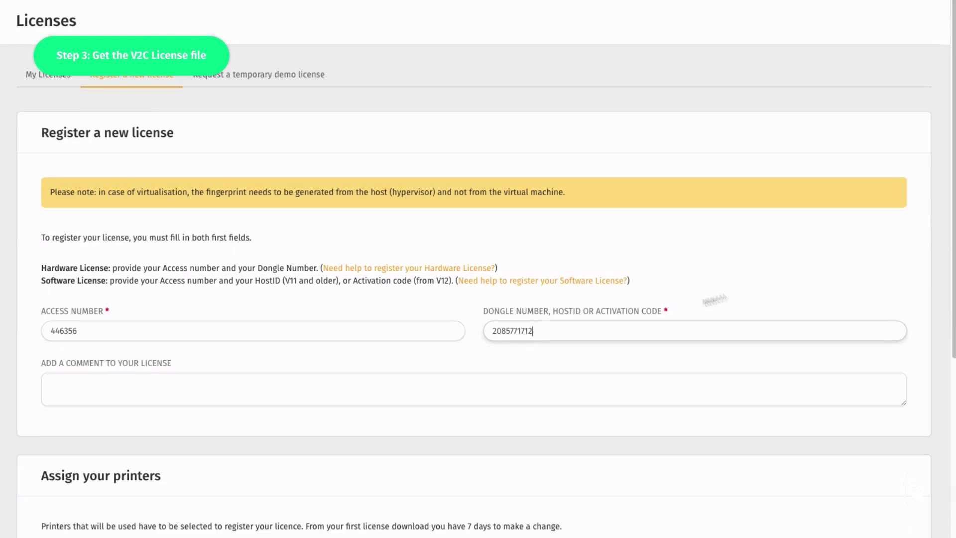
Assign Epson-SP4900 and HP-Latex-360 to the first two Flex printer rows.
{"action": "scroll", "coordinate": [953, 257], "scroll_direction": "down", "scroll_amount": 1}
{"action": "scroll", "coordinate": [954, 257], "scroll_direction": "down", "scroll_amount": 7}
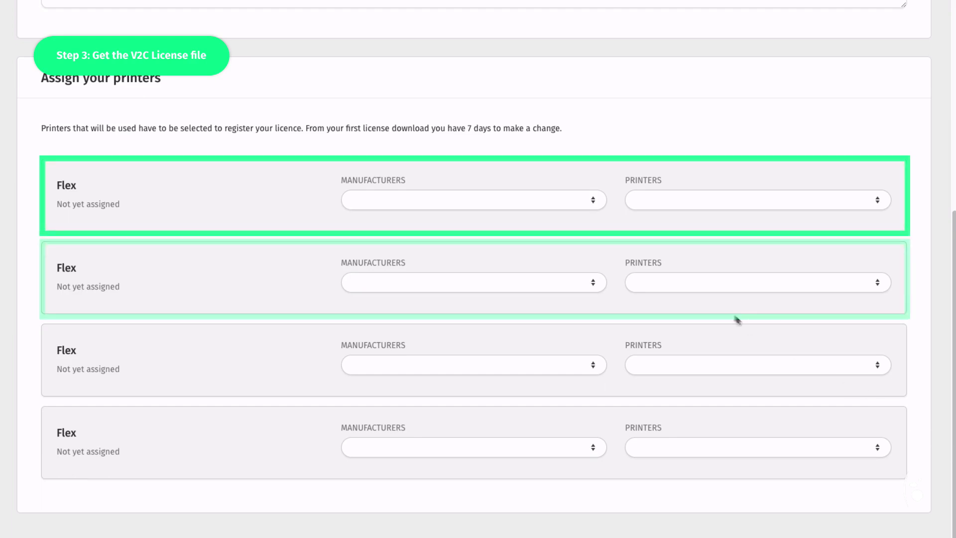
{"action": "left_click", "coordinate": [592, 201]}
{"action": "type", "text": "eps"}
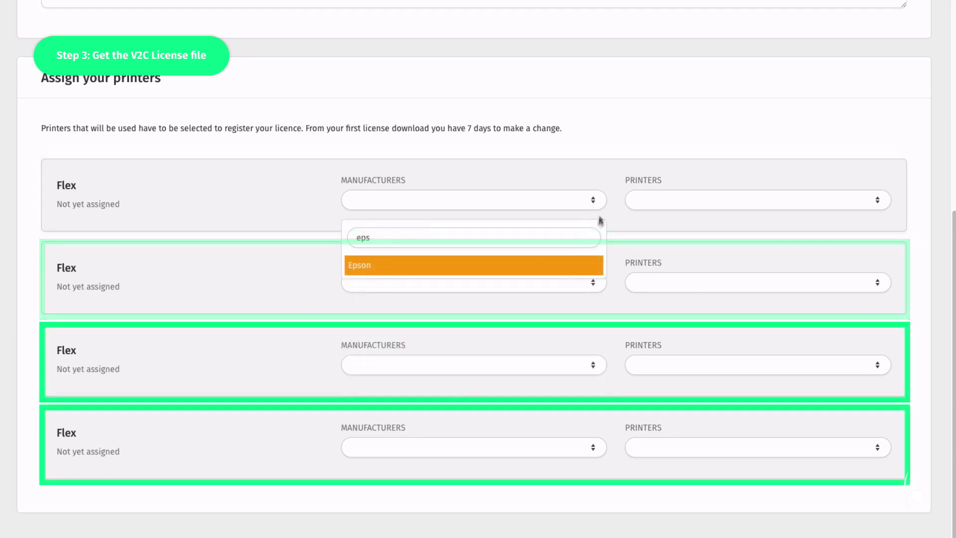
{"action": "key", "text": "Return"}
{"action": "left_click", "coordinate": [682, 200]}
{"action": "type", "text": "4900"}
{"action": "key", "text": "Return"}
{"action": "left_click", "coordinate": [476, 284]}
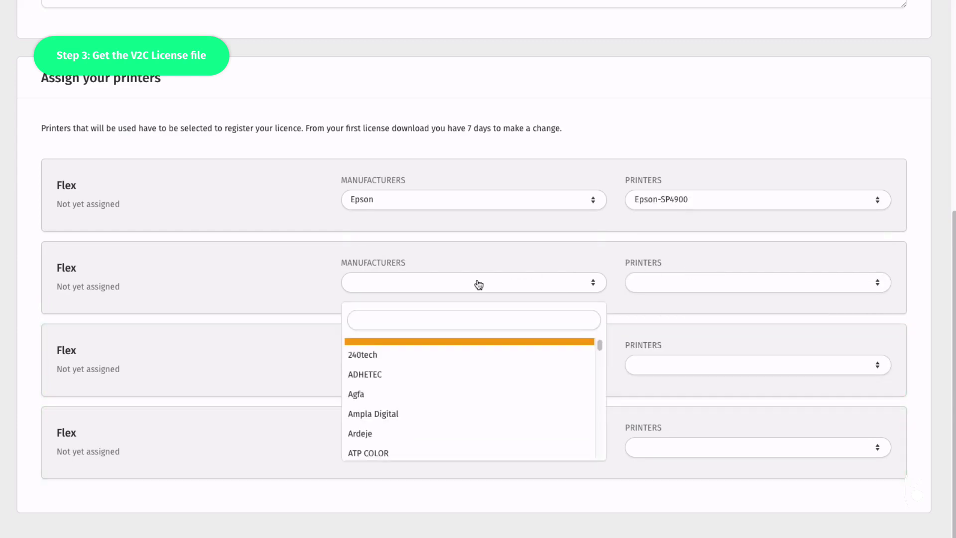
{"action": "type", "text": "hp"}
{"action": "key", "text": "Return"}
{"action": "left_click", "coordinate": [671, 294]}
{"action": "type", "text": "360"}
{"action": "key", "text": "Return"}
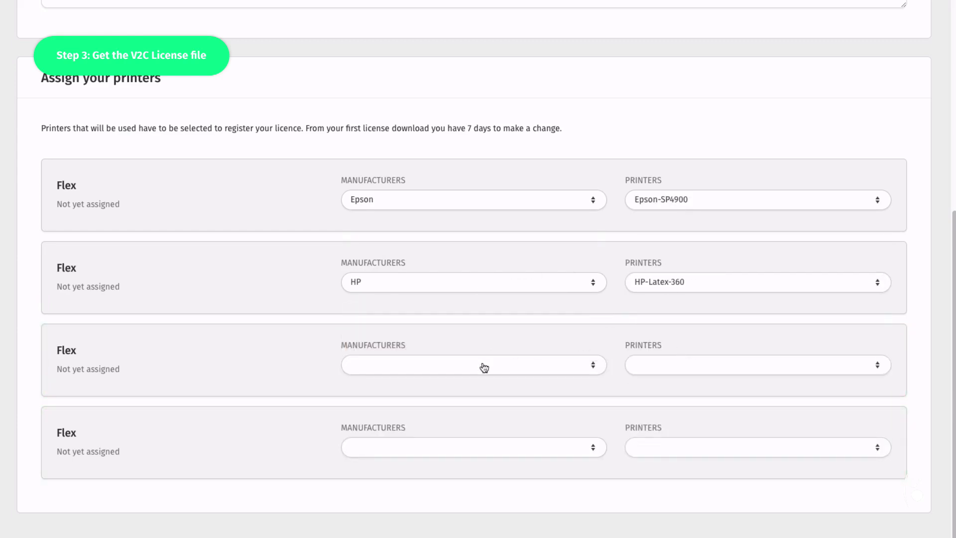
Assign swissQprint Impala-3 and Roland-EJ640-ESOL-7C to rows three and four, then submit the registration.
{"action": "left_click", "coordinate": [482, 367]}
{"action": "type", "text": "swis"}
{"action": "left_click", "coordinate": [480, 431]}
{"action": "left_click", "coordinate": [685, 365]}
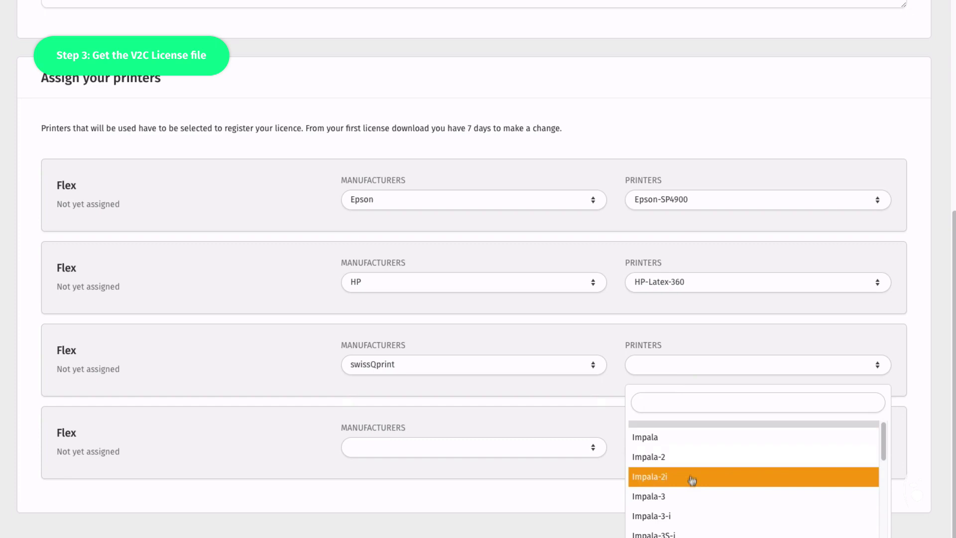
{"action": "left_click", "coordinate": [691, 479]}
{"action": "left_click", "coordinate": [553, 451]}
{"action": "type", "text": "rola"}
{"action": "key", "text": "Return"}
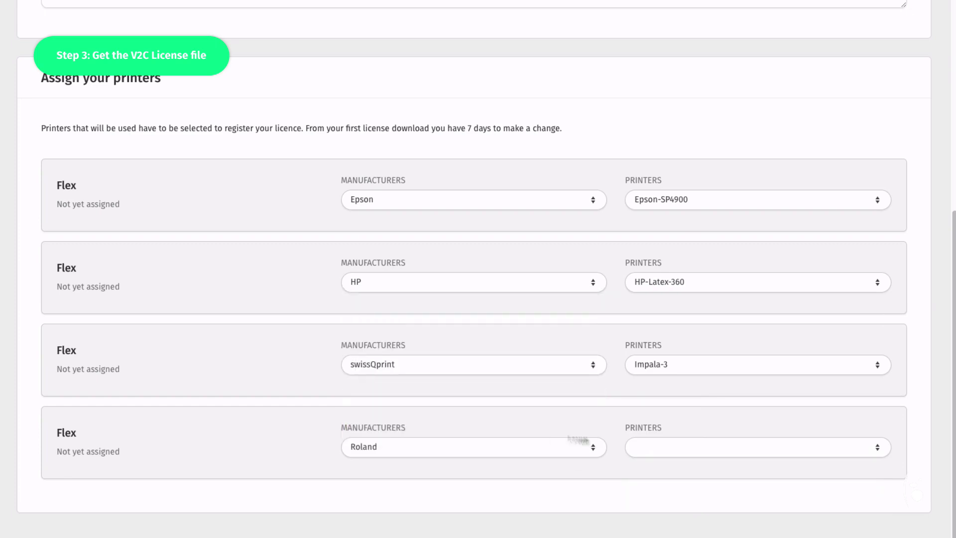
{"action": "left_click", "coordinate": [697, 446]}
{"action": "type", "text": "640"}
{"action": "left_click", "coordinate": [703, 356]}
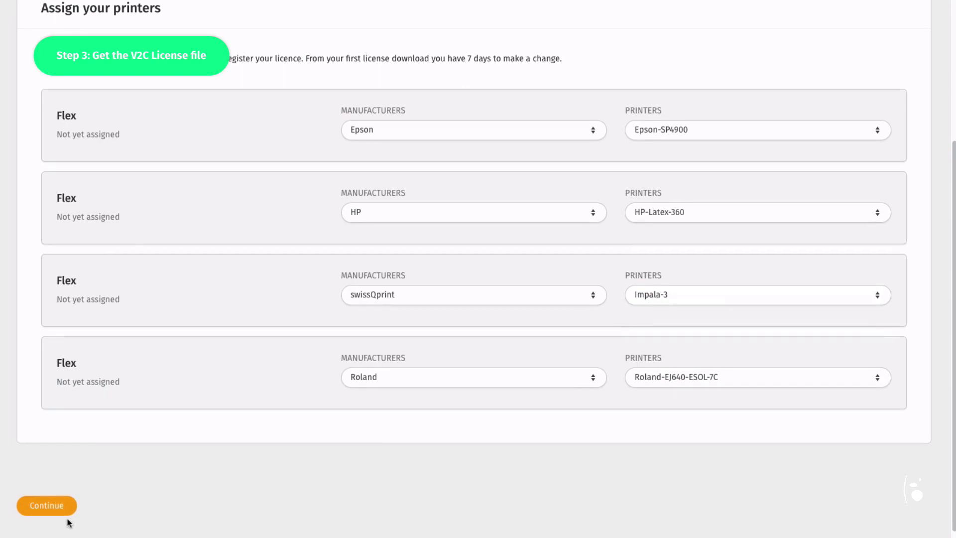
{"action": "left_click", "coordinate": [56, 509]}
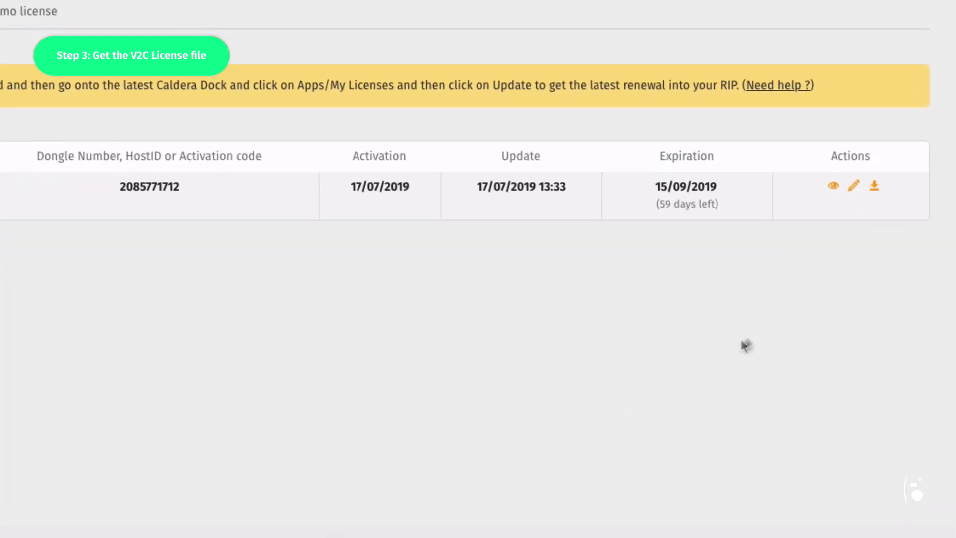
Open the dongle license's download options to get the V2C activation file.
{"action": "left_click", "coordinate": [875, 187]}
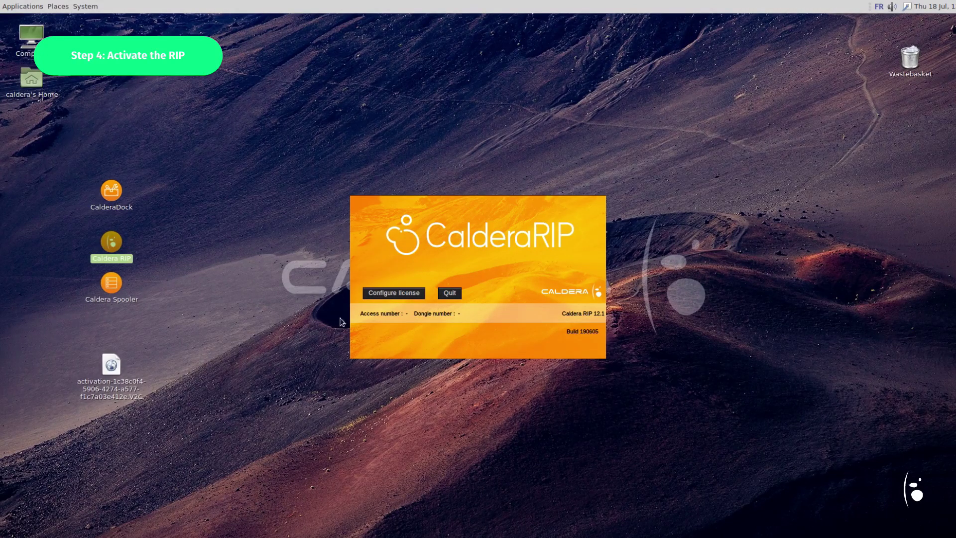
Activate the RIP by loading the Desktop .V2C file, then confirm and close the license windows.
{"action": "left_click", "coordinate": [402, 294]}
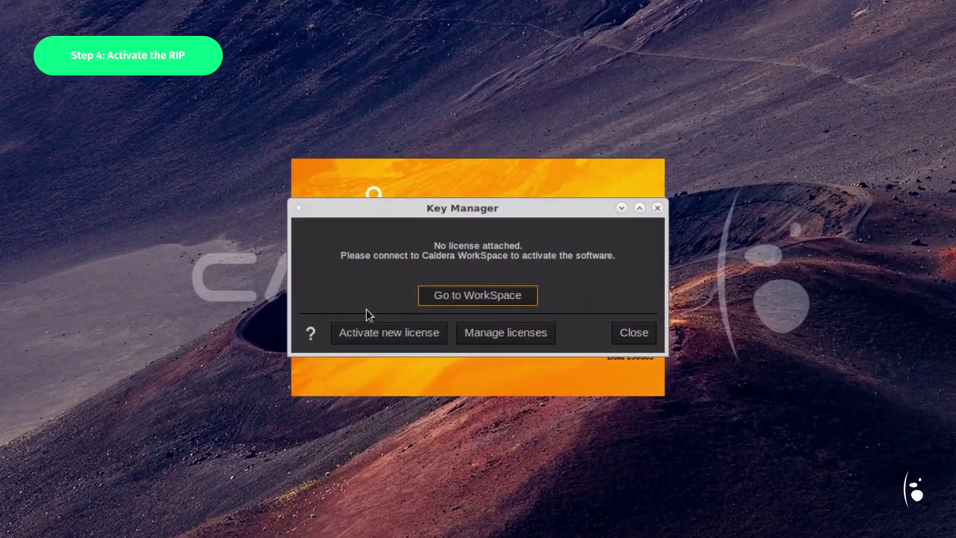
{"action": "left_click", "coordinate": [366, 336]}
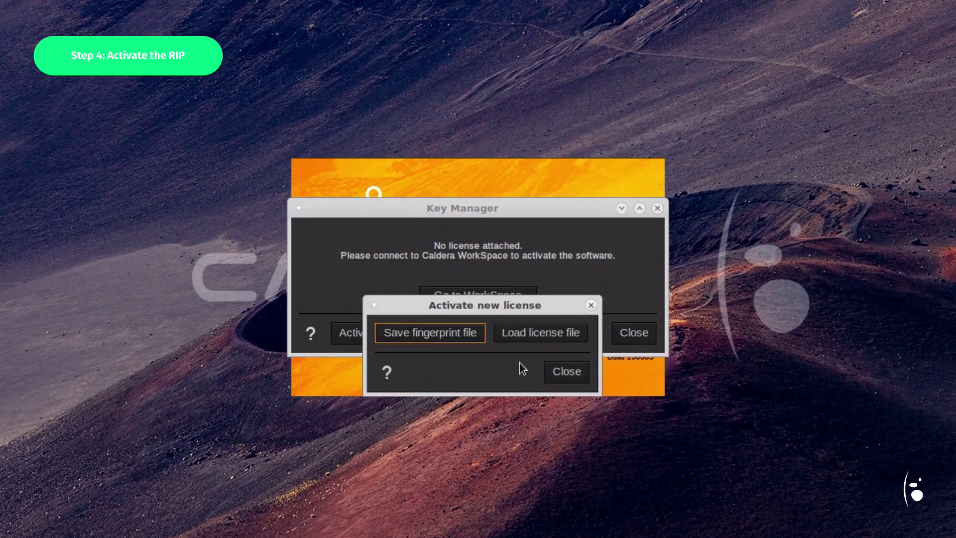
{"action": "left_click", "coordinate": [539, 336]}
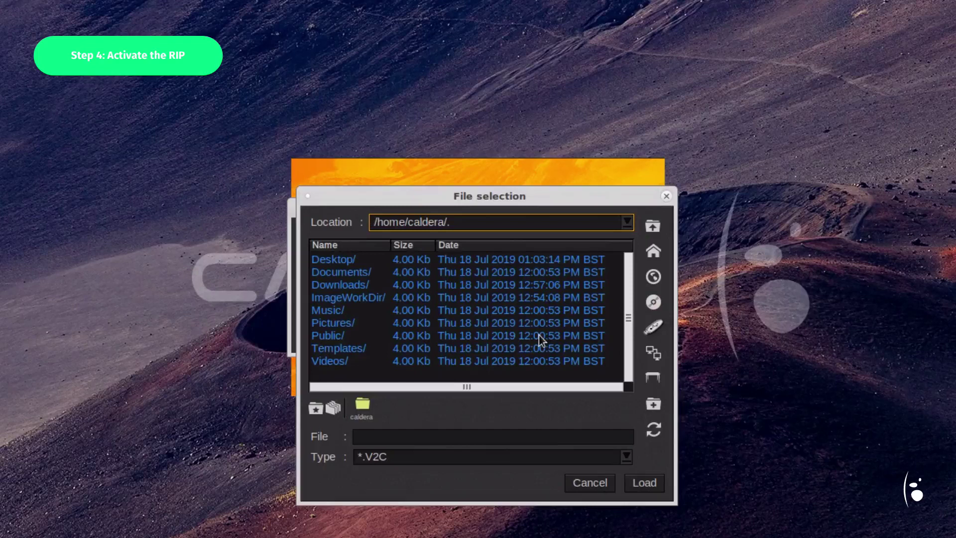
{"action": "left_click", "coordinate": [651, 376]}
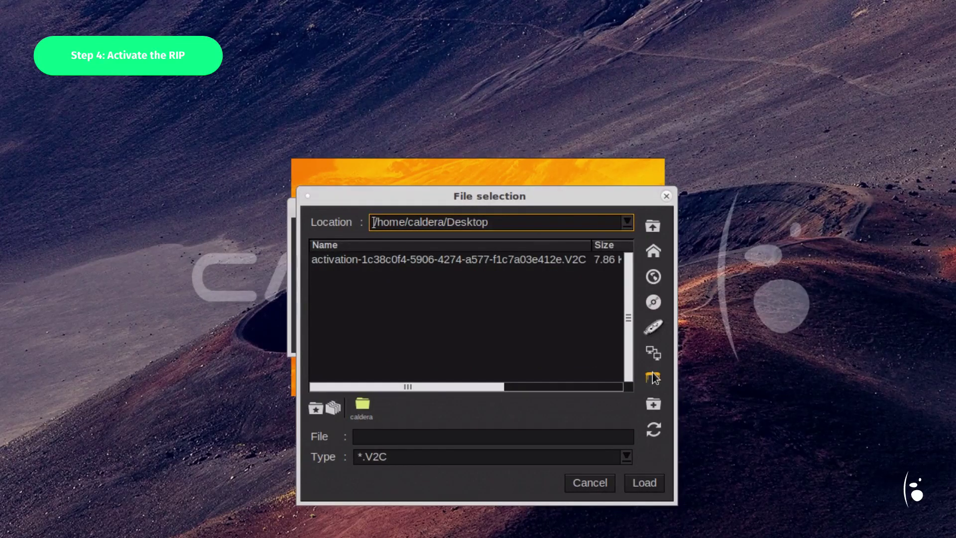
{"action": "left_click", "coordinate": [533, 259]}
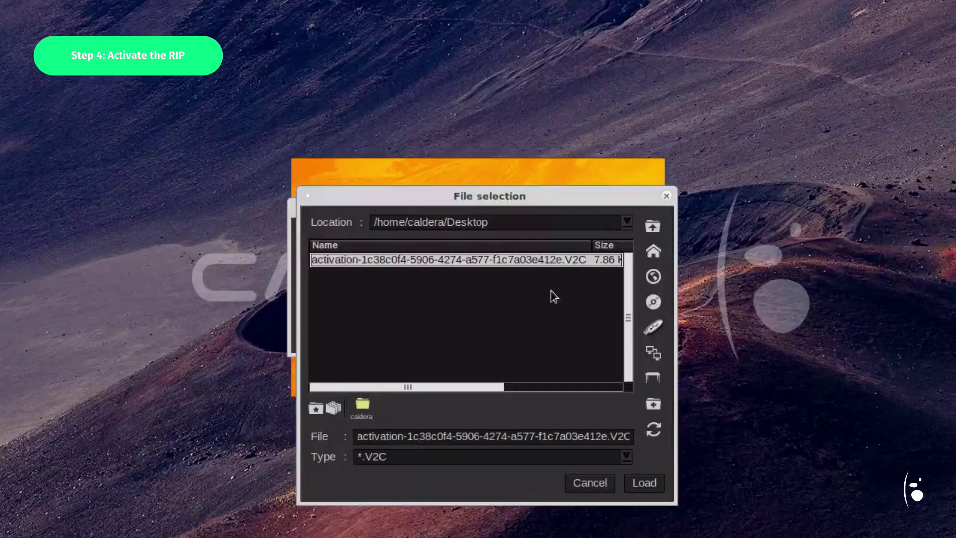
{"action": "left_click", "coordinate": [643, 482]}
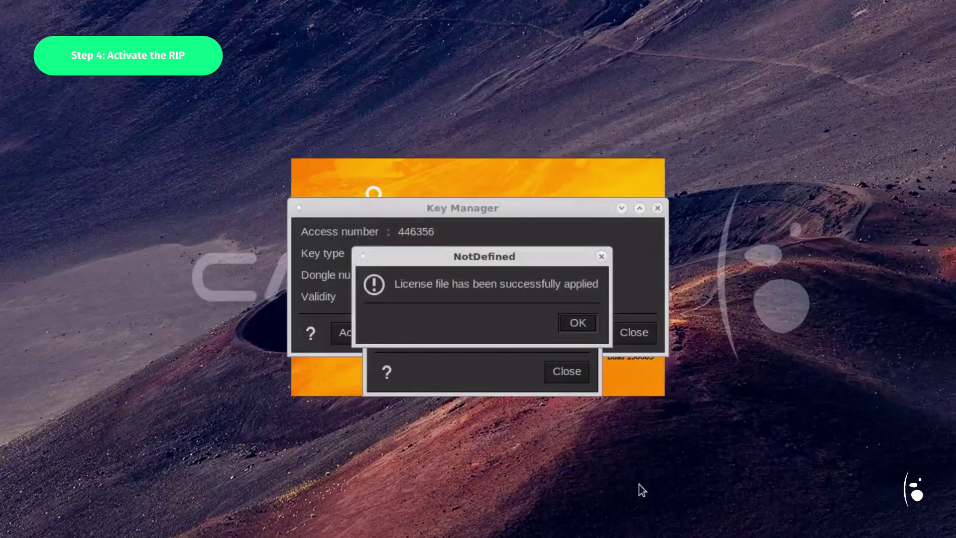
{"action": "left_click", "coordinate": [577, 323]}
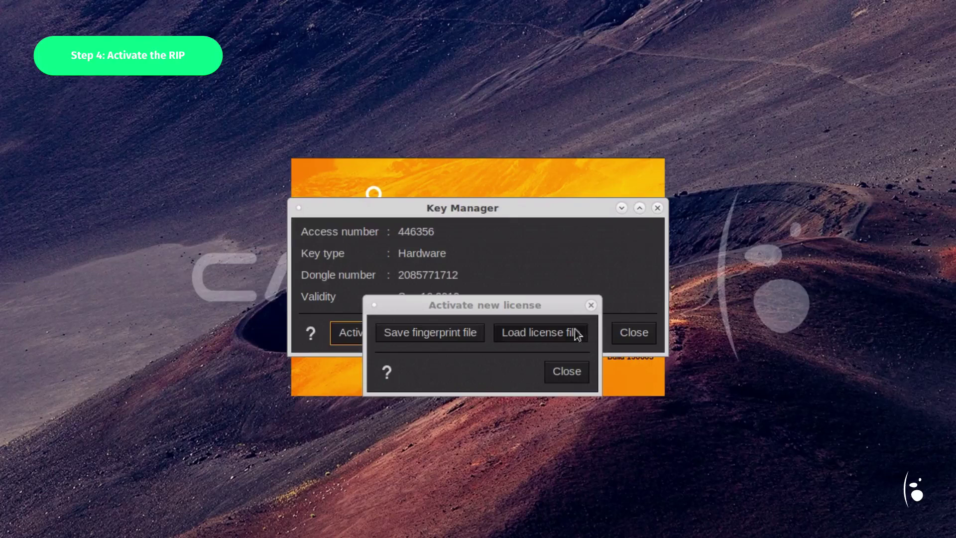
{"action": "left_click", "coordinate": [569, 373]}
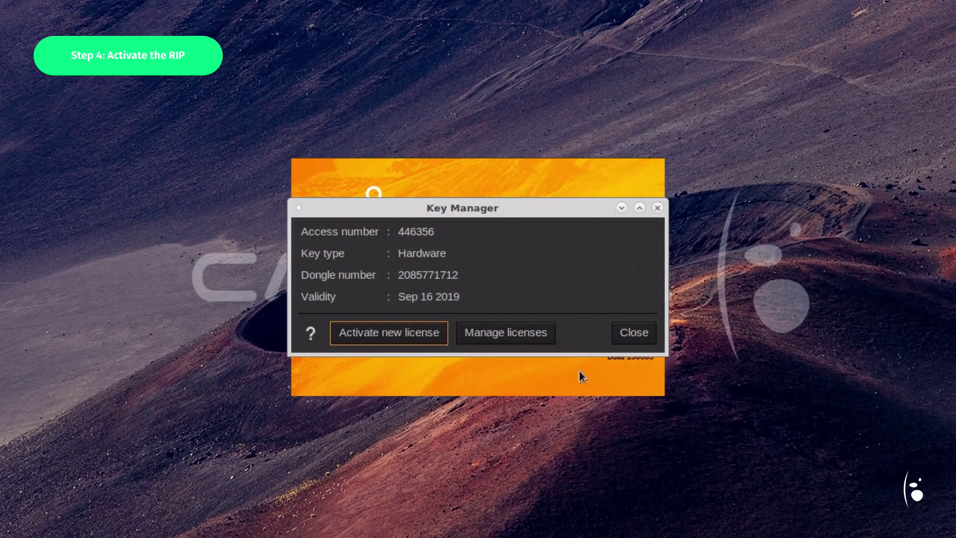
{"action": "left_click", "coordinate": [633, 332]}
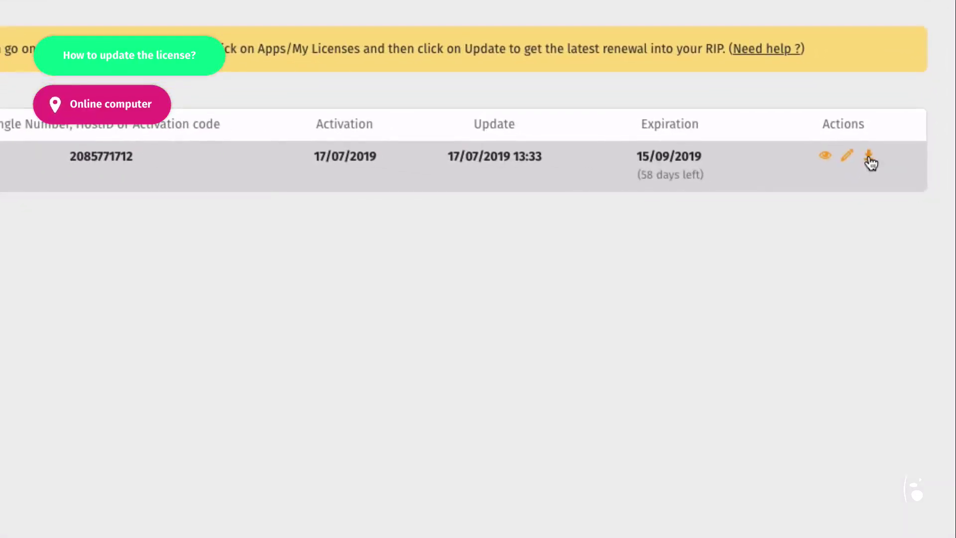
Open the license row's download options to fetch the V2CP license updates package.
{"action": "left_click", "coordinate": [868, 158]}
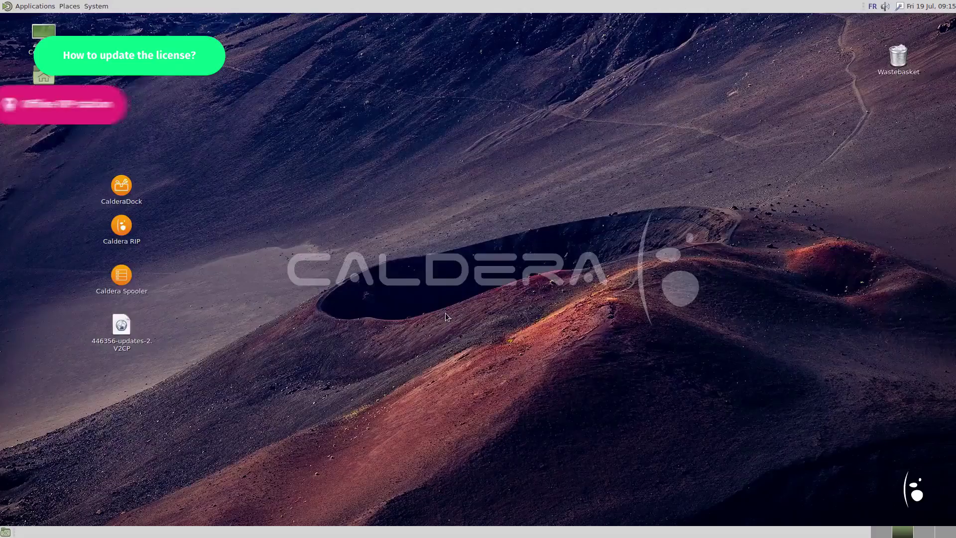
Apply the Desktop .V2CP license update in CalderaDock so the license shows 2 User seats.
{"action": "double_click", "coordinate": [122, 187]}
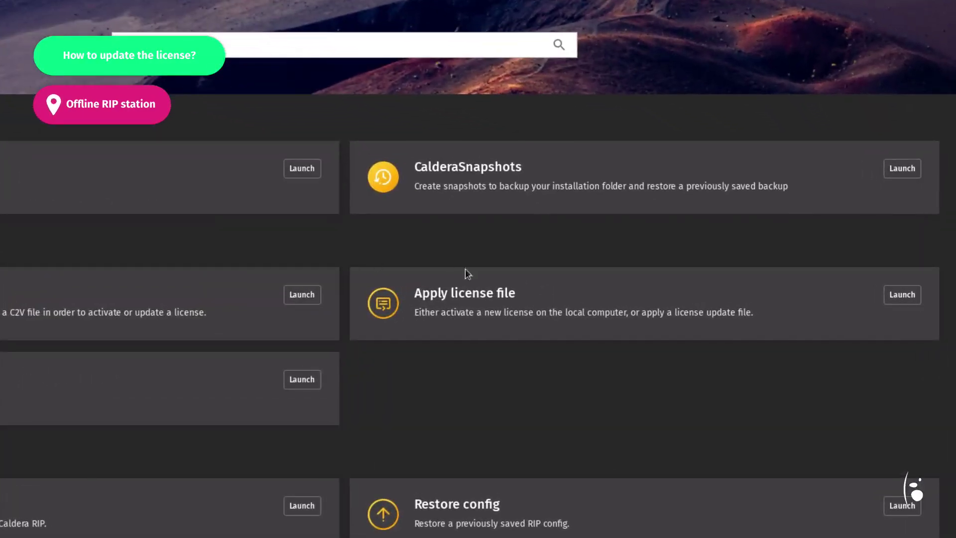
{"action": "left_click", "coordinate": [902, 295]}
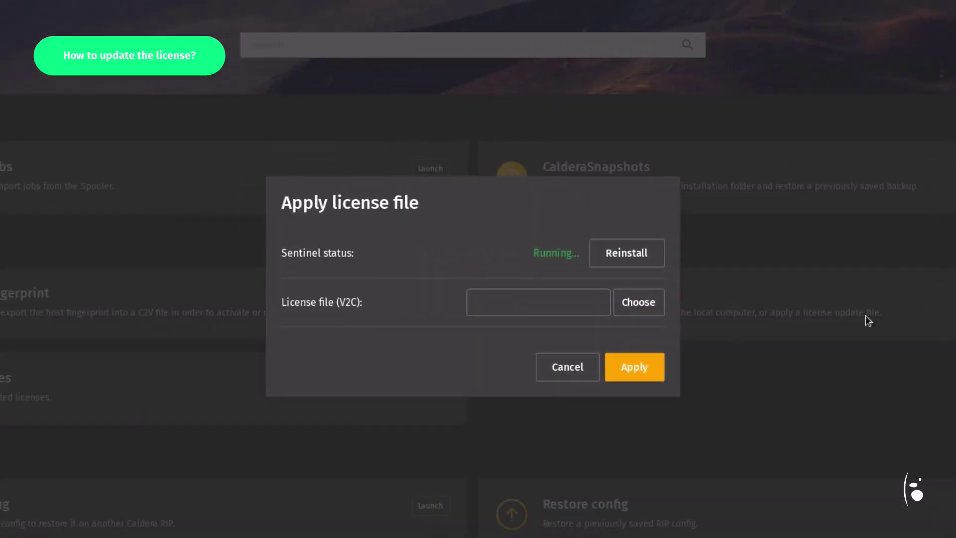
{"action": "left_click", "coordinate": [645, 307]}
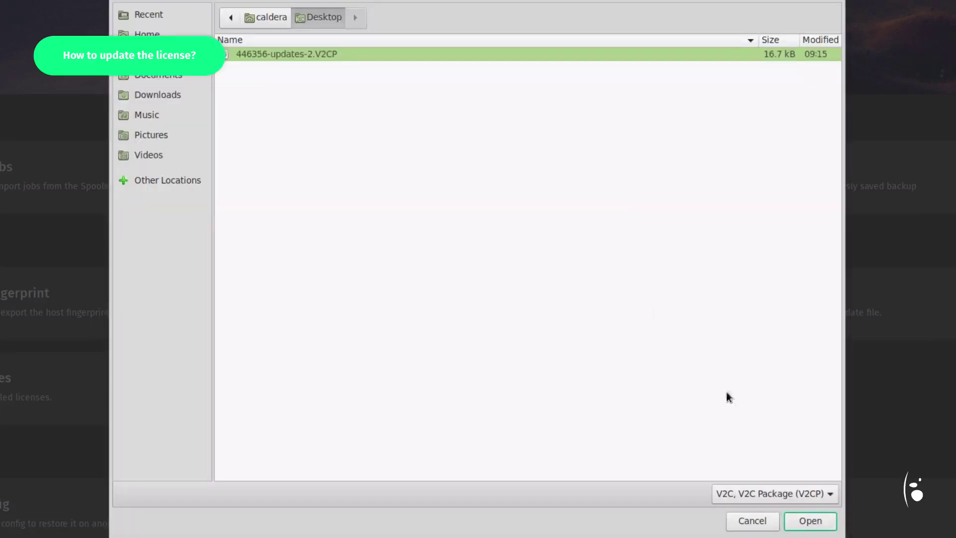
{"action": "left_click", "coordinate": [808, 528]}
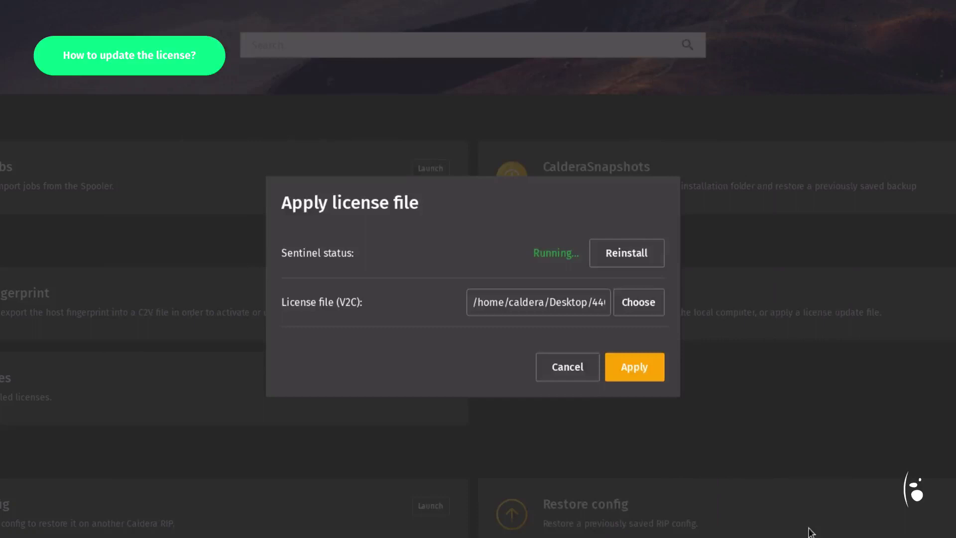
{"action": "left_click", "coordinate": [641, 366]}
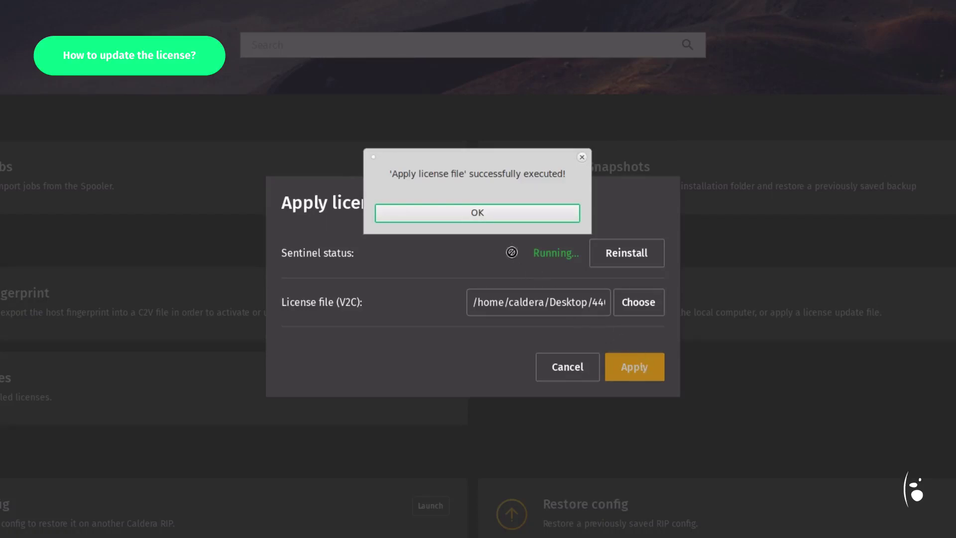
{"action": "left_click", "coordinate": [475, 213]}
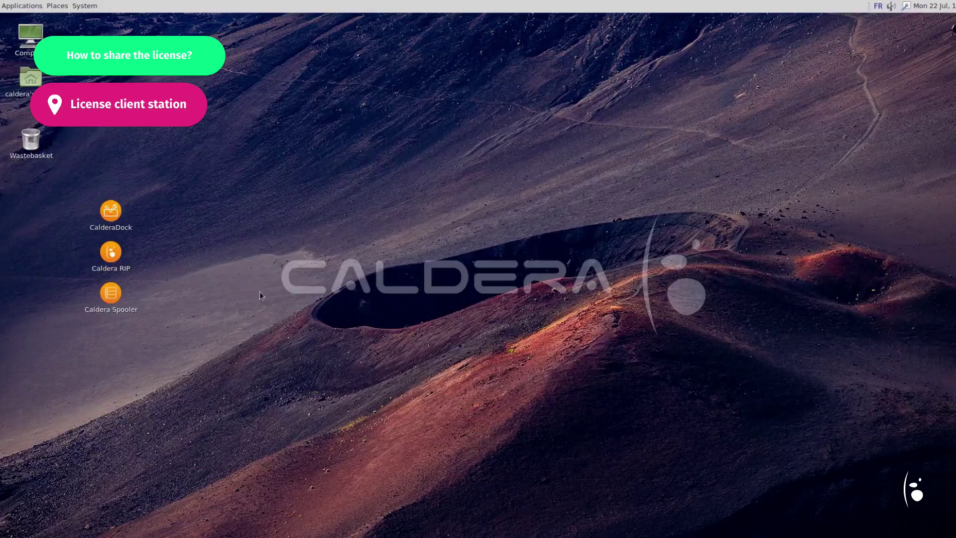
Attach the shared network hardware license to this station through Caldera RIP's Manage licenses list.
{"action": "double_click", "coordinate": [113, 255]}
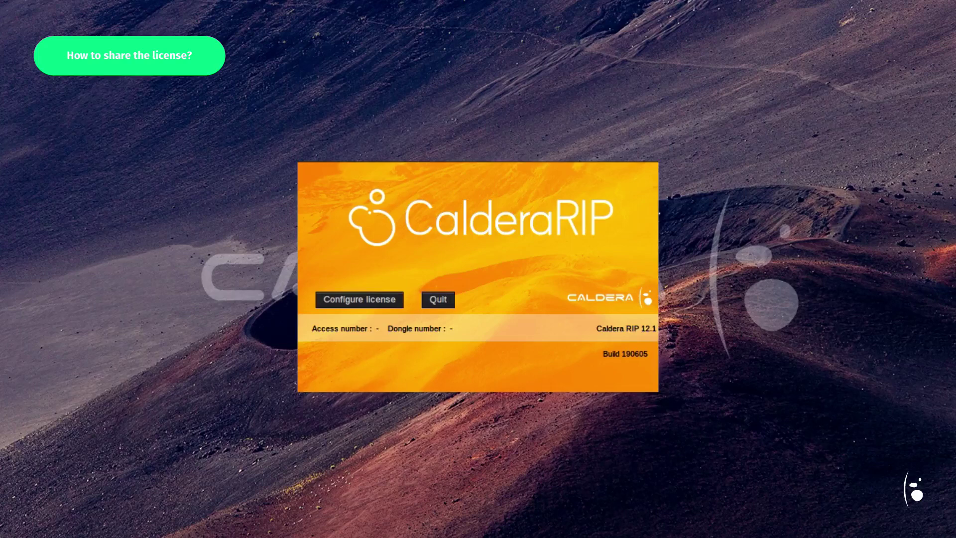
{"action": "left_click", "coordinate": [377, 301]}
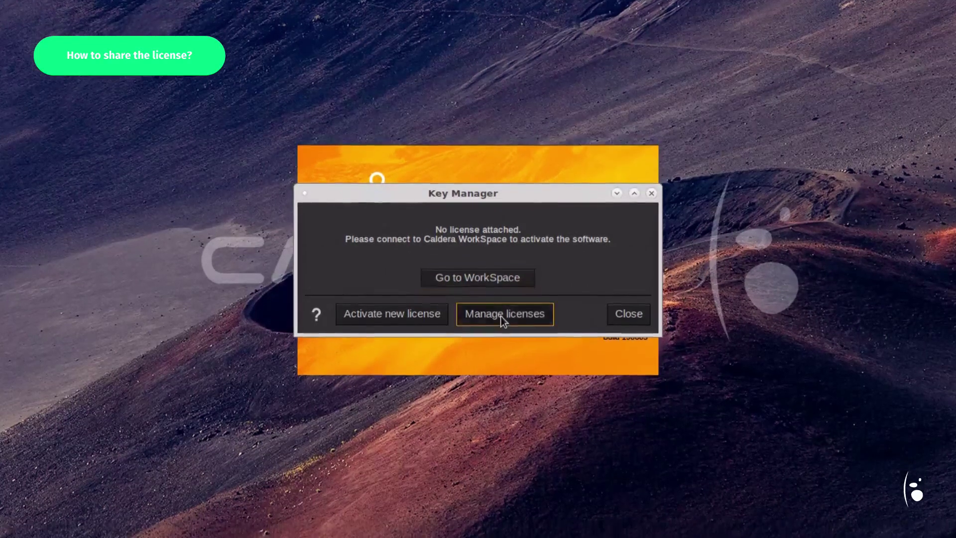
{"action": "left_click", "coordinate": [501, 333]}
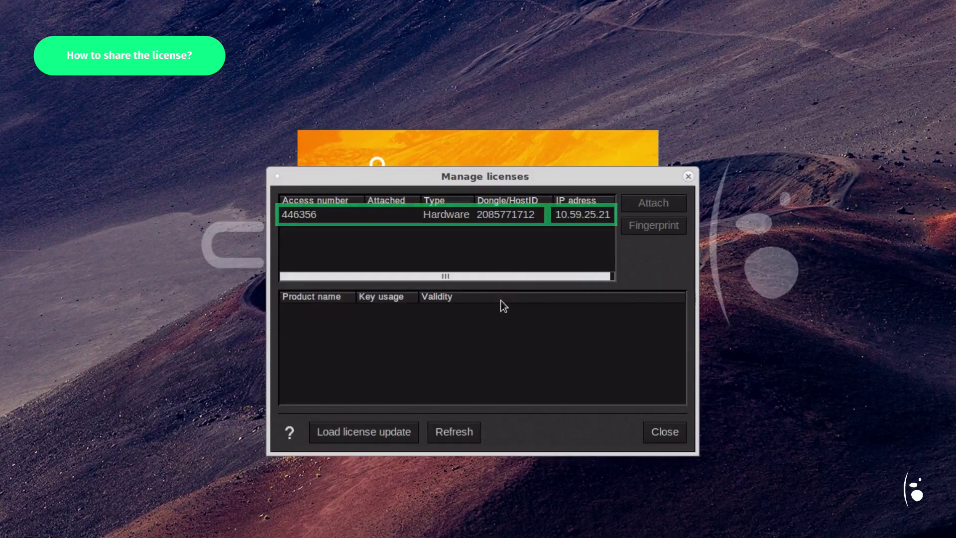
{"action": "left_click", "coordinate": [472, 217]}
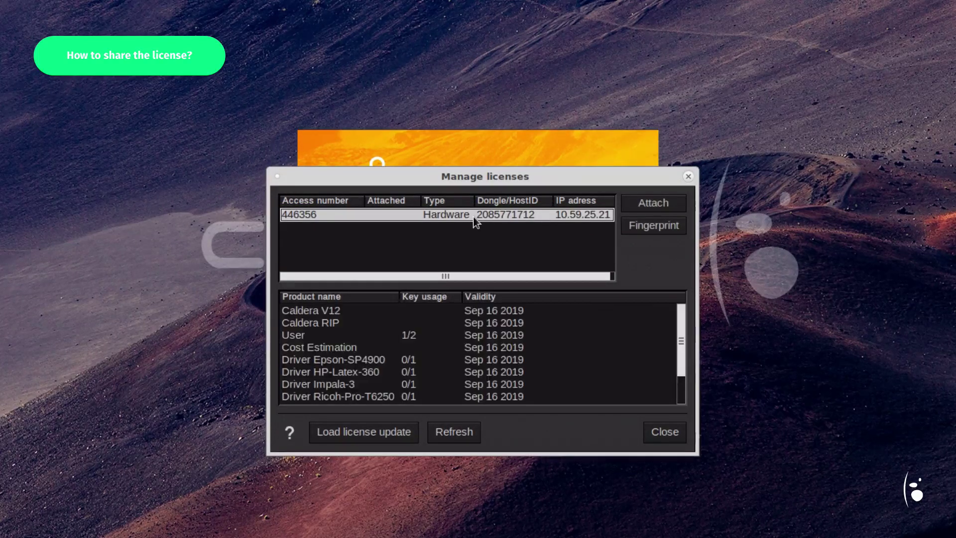
{"action": "left_click", "coordinate": [660, 205]}
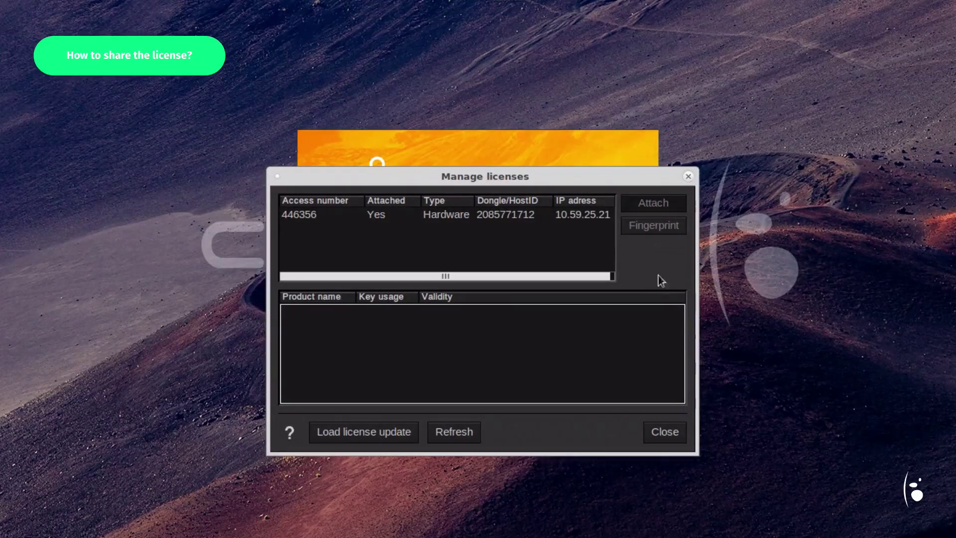
{"action": "left_click", "coordinate": [663, 434]}
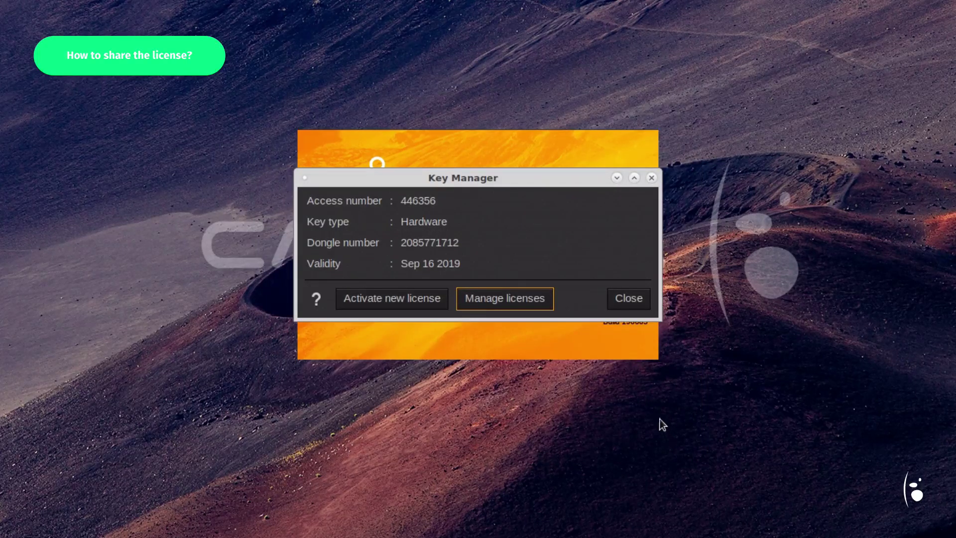
Reopen the license list via Settings > KeyManager and check the User product's key usage is 2/2.
{"action": "left_click", "coordinate": [641, 300]}
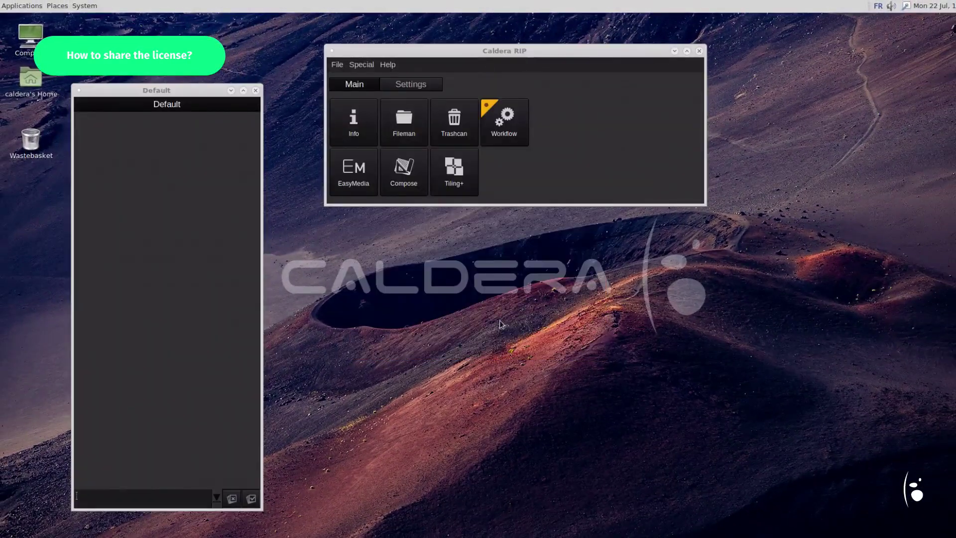
{"action": "left_click", "coordinate": [422, 81]}
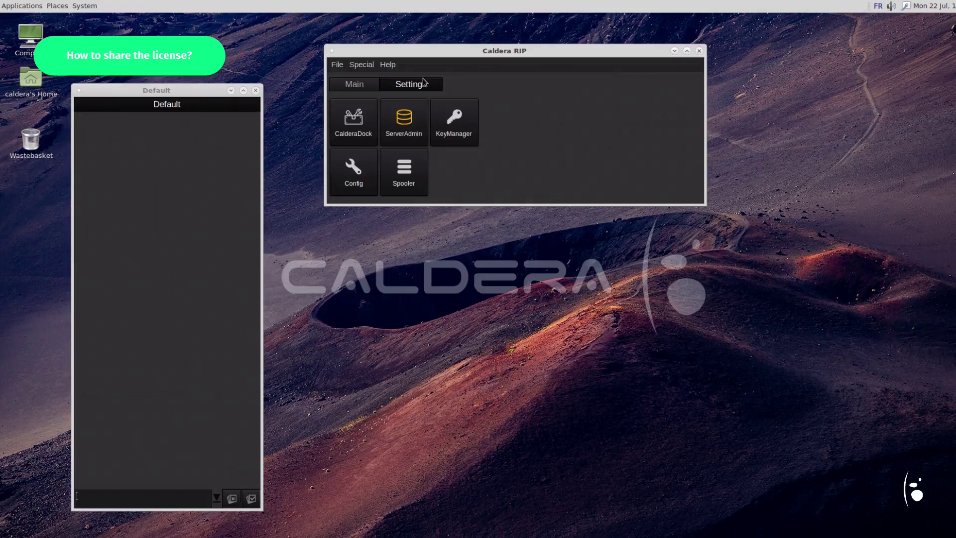
{"action": "left_click", "coordinate": [457, 123]}
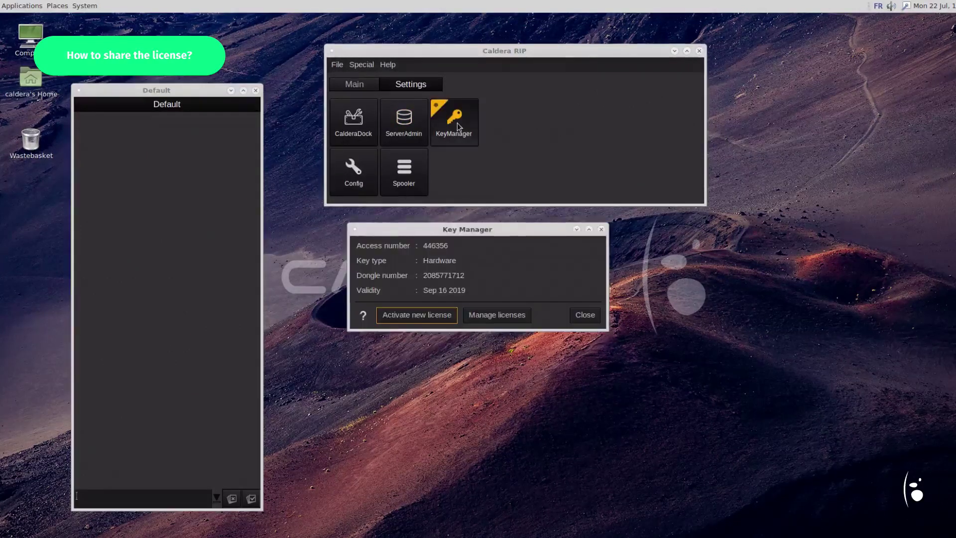
{"action": "left_click", "coordinate": [496, 316]}
{"action": "left_click", "coordinate": [468, 257]}
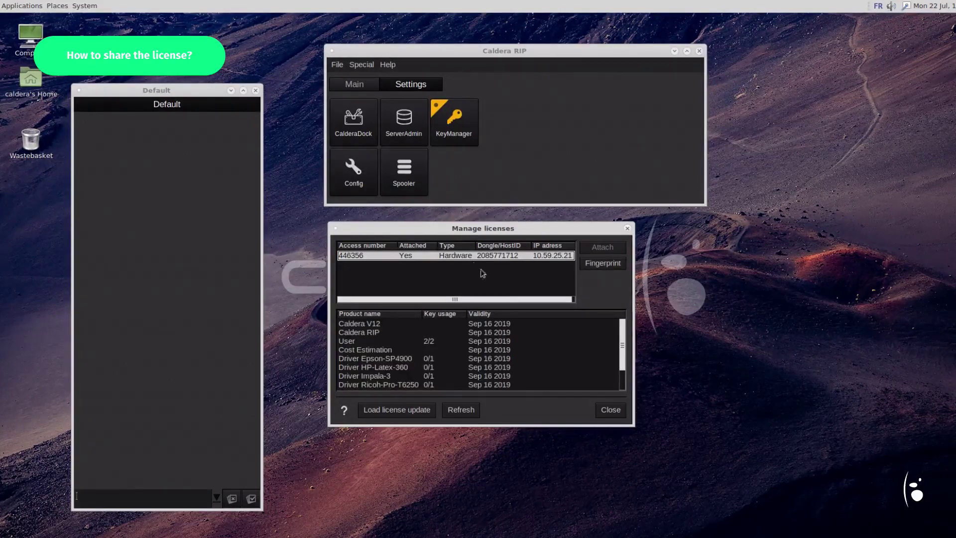
{"action": "left_click", "coordinate": [521, 342]}
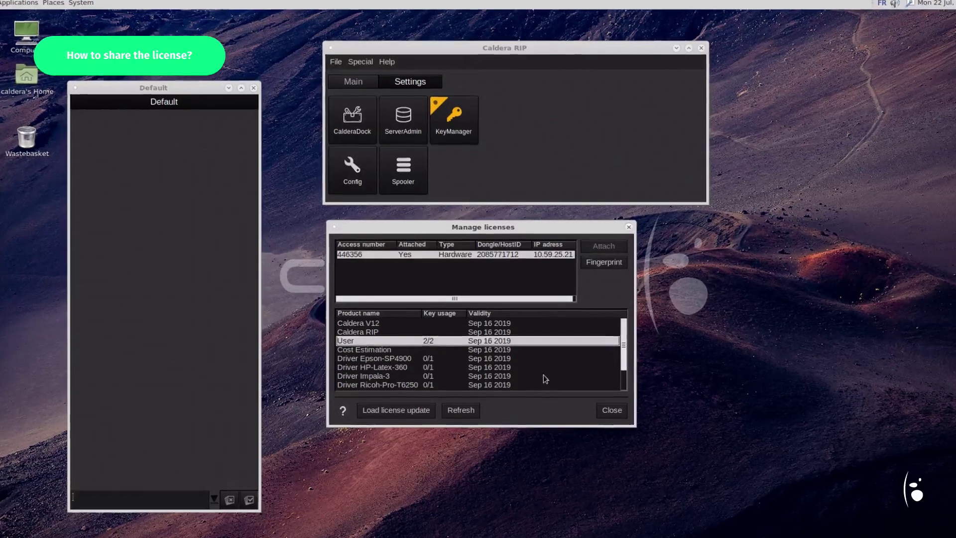